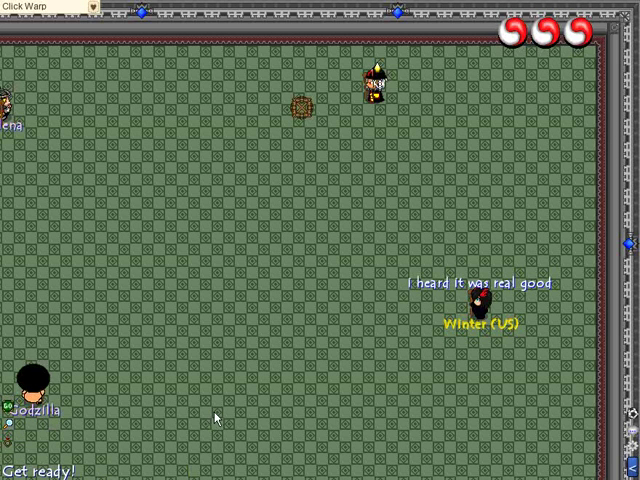
# Step: Walk the character up into the arena, then right toward its centre
pyautogui.press('Up')
pyautogui.press('Up')
pyautogui.press('Up')
pyautogui.press('Up')
pyautogui.press('Right')
pyautogui.press('Right')
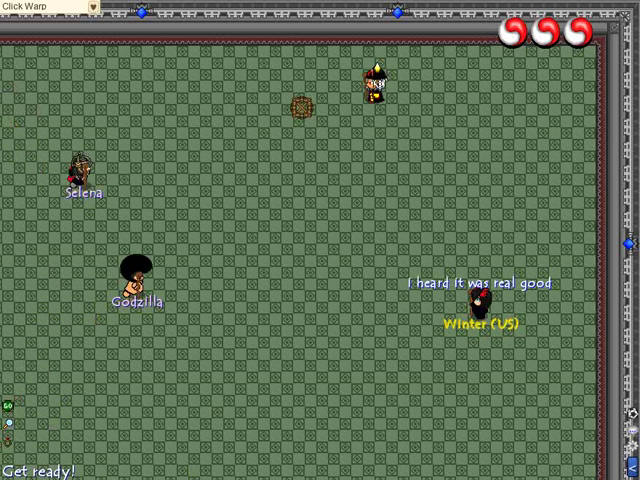
pyautogui.press('Right')
pyautogui.press('Right')
pyautogui.press('Right')
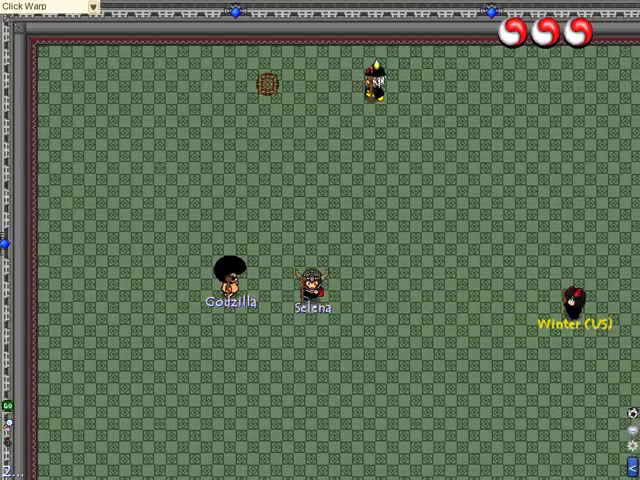
pyautogui.write('yeah it was amazing')
# Step: Send the 'yeah it was amazing' chat reply and start moving around the arena
pyautogui.press('Return')
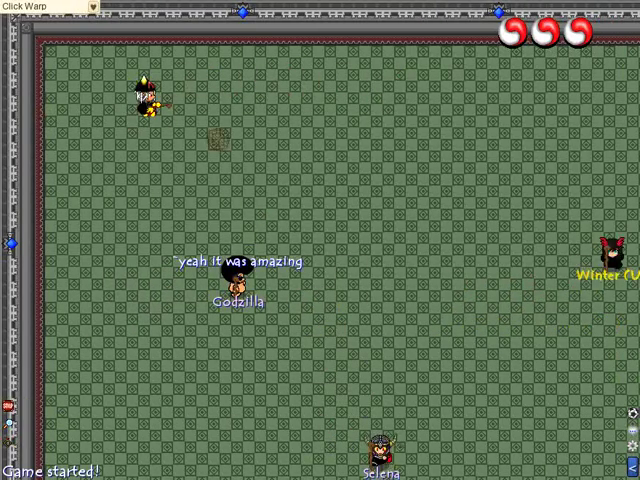
pyautogui.press('Down')
pyautogui.press('Down')
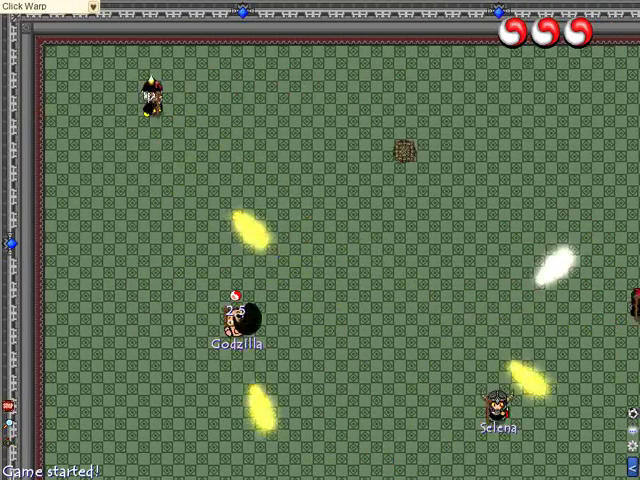
pyautogui.press('Left')
pyautogui.press('Right')
pyautogui.press('Right')
pyautogui.press('Right')
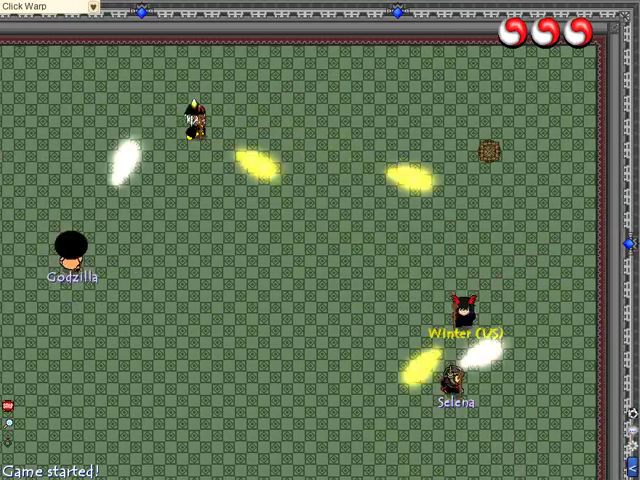
# Step: Run right and down-right across the arena, away from incoming snowballs
pyautogui.press('Right')
pyautogui.press('Right')
pyautogui.press('Right')
pyautogui.press('Right')
pyautogui.press('Right')
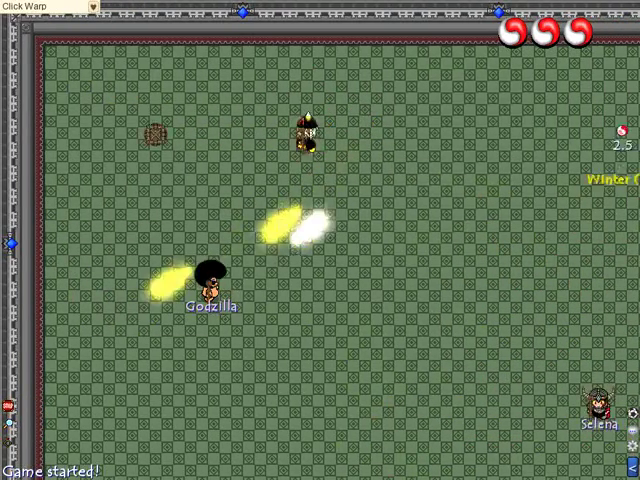
pyautogui.press('Down')
pyautogui.press('Right')
pyautogui.press('Down')
pyautogui.press('Right')
pyautogui.press('Right')
pyautogui.press('Down')
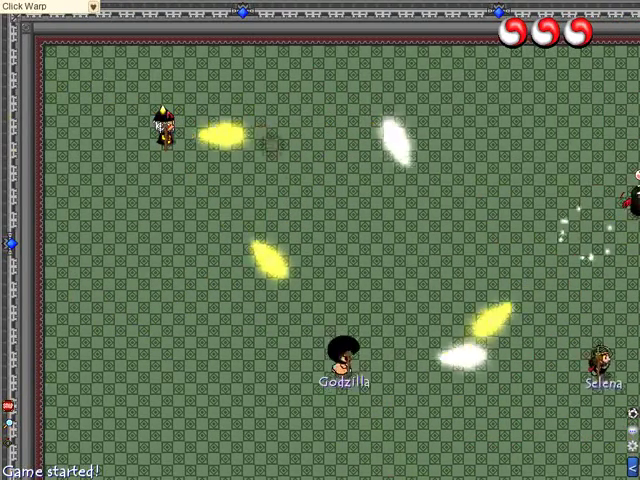
pyautogui.press('Down')
pyautogui.press('Right')
pyautogui.press('Right')
pyautogui.press('Right')
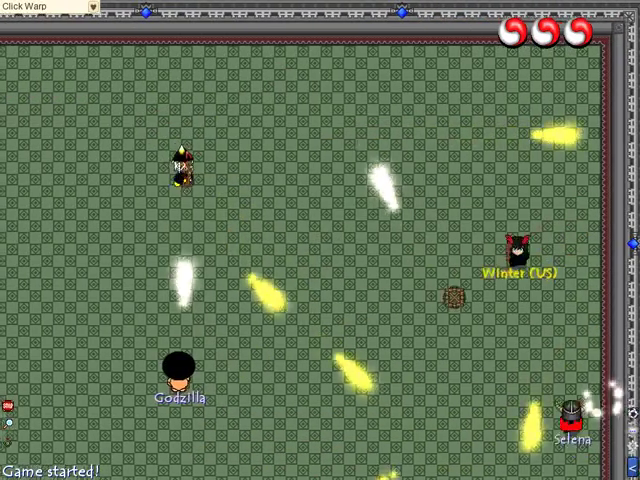
# Step: Dodge snowballs by weaving up and down near the right wall
pyautogui.press('Right')
pyautogui.press('Up')
pyautogui.press('Up')
pyautogui.press('Up')
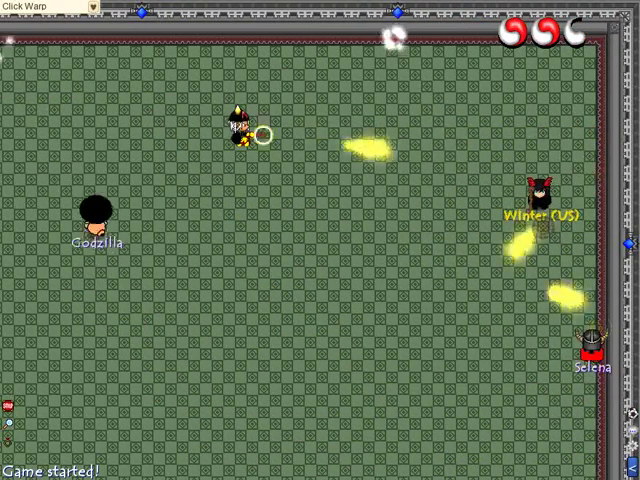
pyautogui.press('Up')
pyautogui.press('Up')
pyautogui.press('Down')
pyautogui.press('Right')
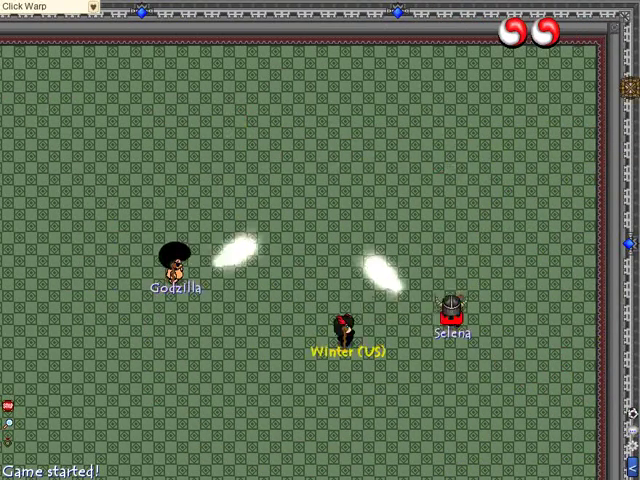
pyautogui.press('Down')
pyautogui.press('Up')
pyautogui.press('Up')
pyautogui.press('Left')
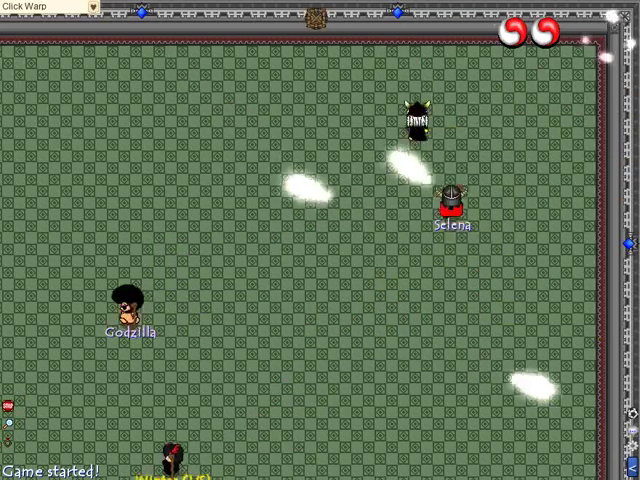
pyautogui.press('Down')
# Step: Reposition and throw snowballs at an opponent
pyautogui.press('Right')
pyautogui.press('Right')
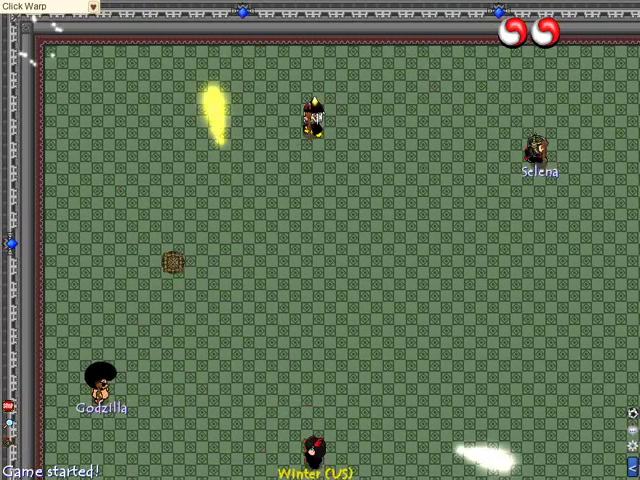
pyautogui.press('Down')
pyautogui.press('Down')
pyautogui.press('Right')
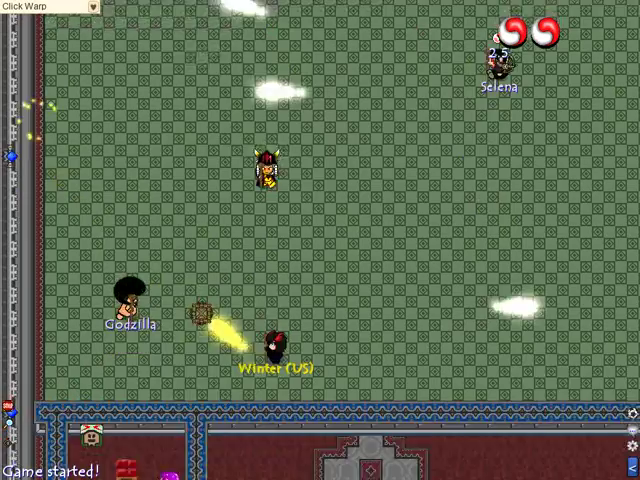
pyautogui.press('Up')
pyautogui.press('Up')
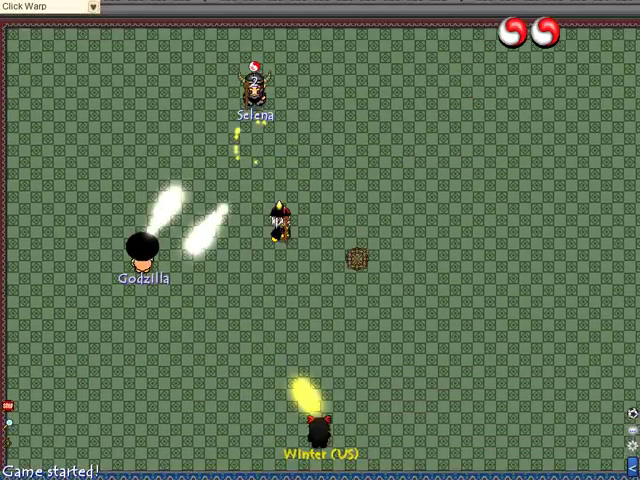